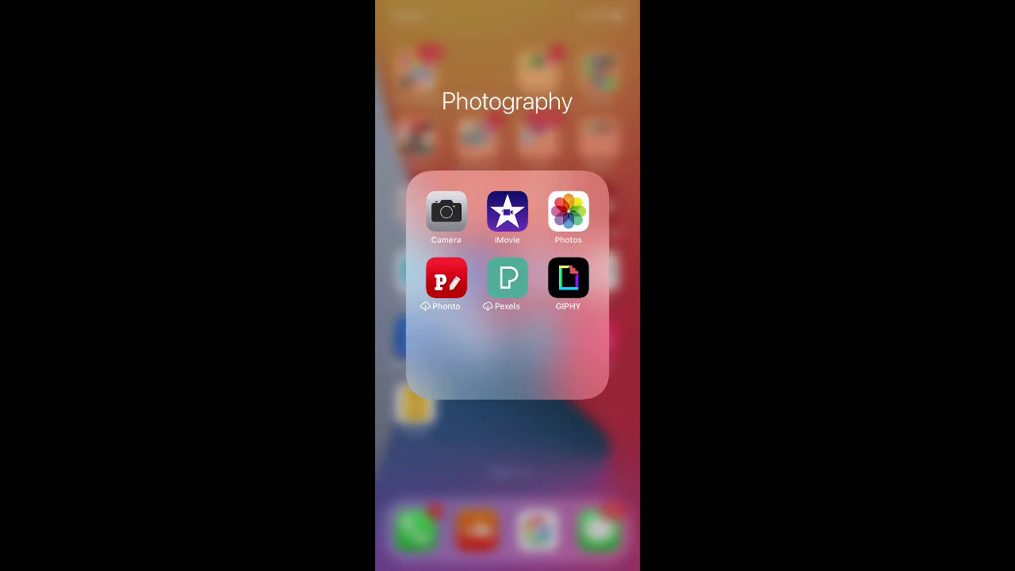
# - Launch iMovie and select the My Movie 15 project
pyautogui.click(508, 212)
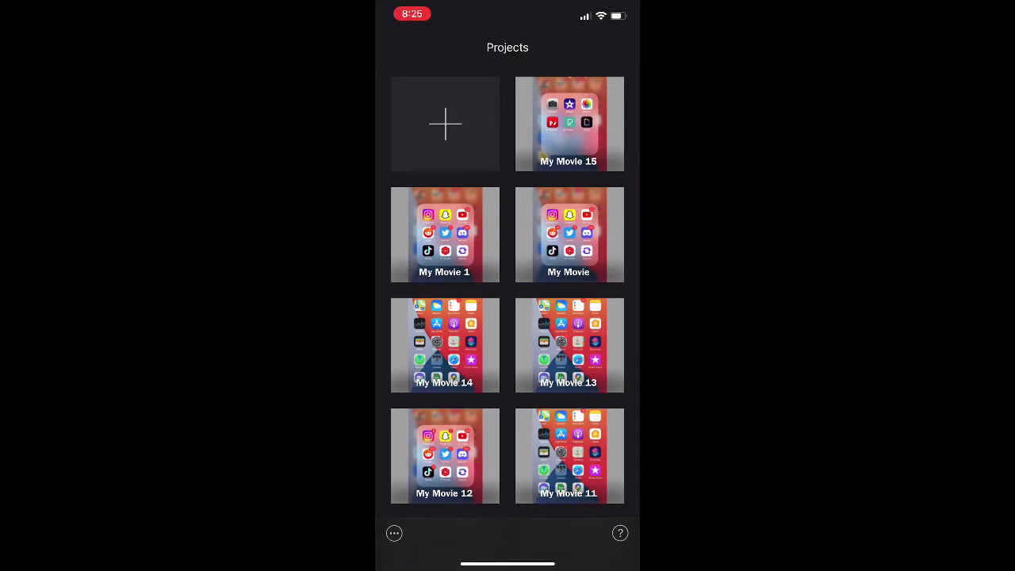
pyautogui.click(570, 124)
# - Edit My Movie 15 and select the screen-recording clip in its timeline
pyautogui.click(508, 382)
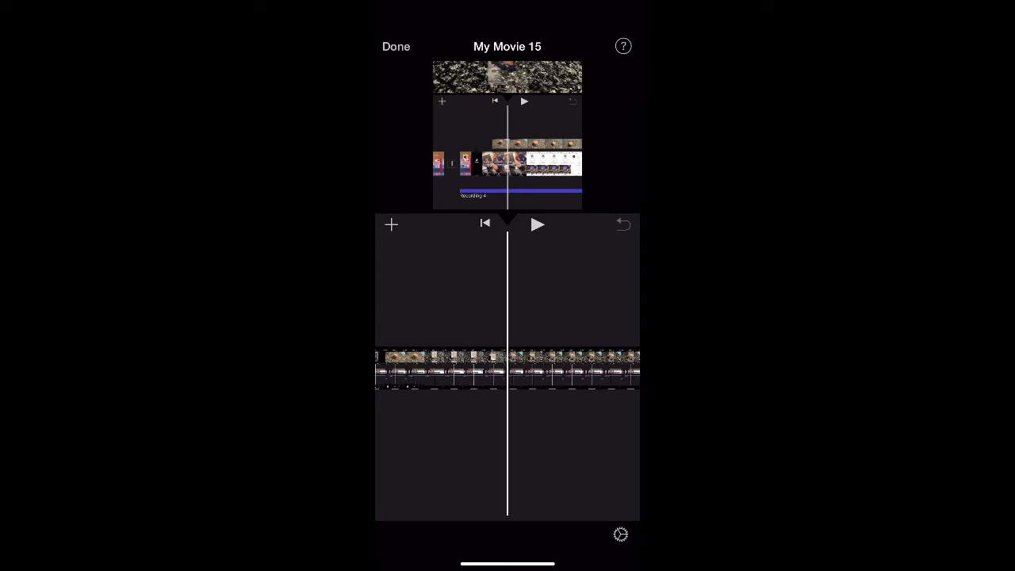
pyautogui.click(555, 369)
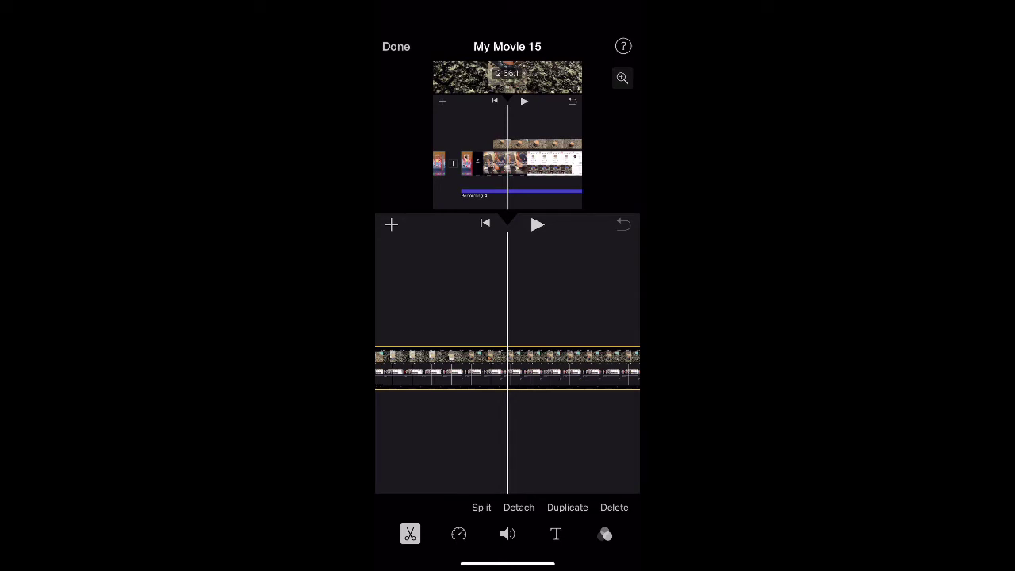
# - Turn on the viewer's zoom magnifier for the screen-recording clip
pyautogui.click(623, 78)
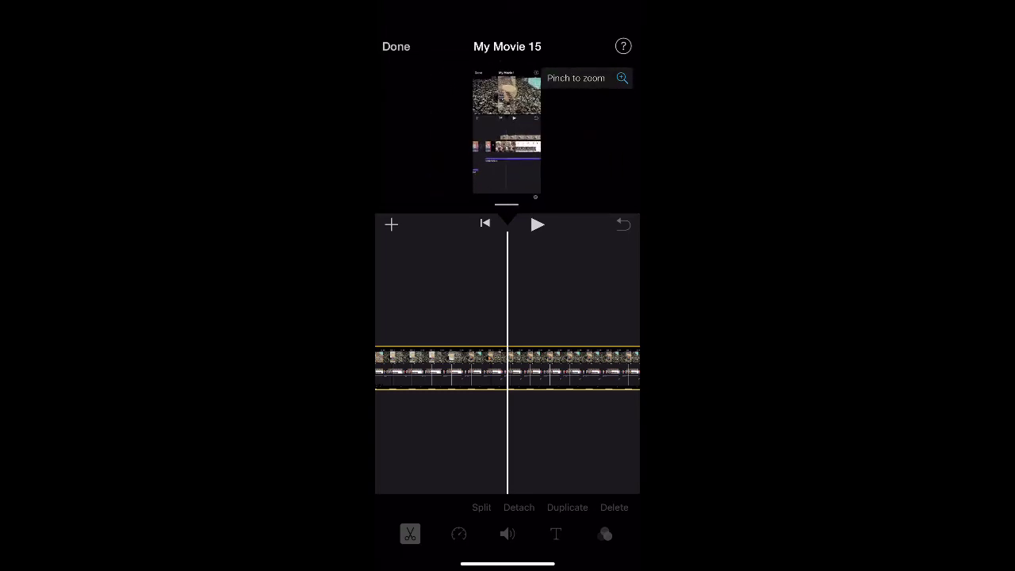
pyautogui.click(508, 444)
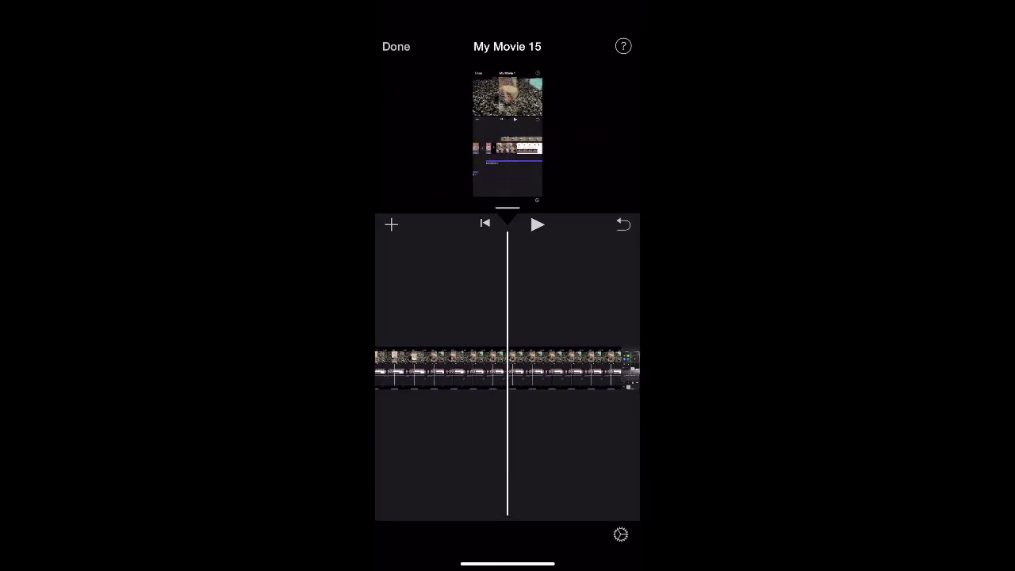